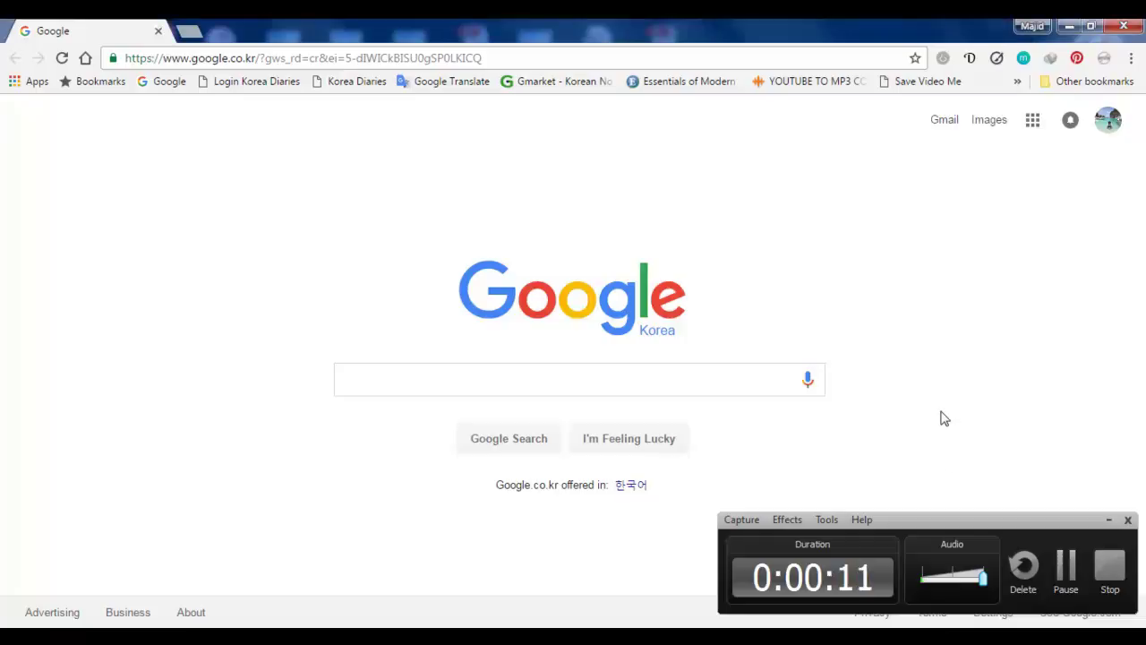
Step: Go to viki.com in the current tab
click(1110, 520)
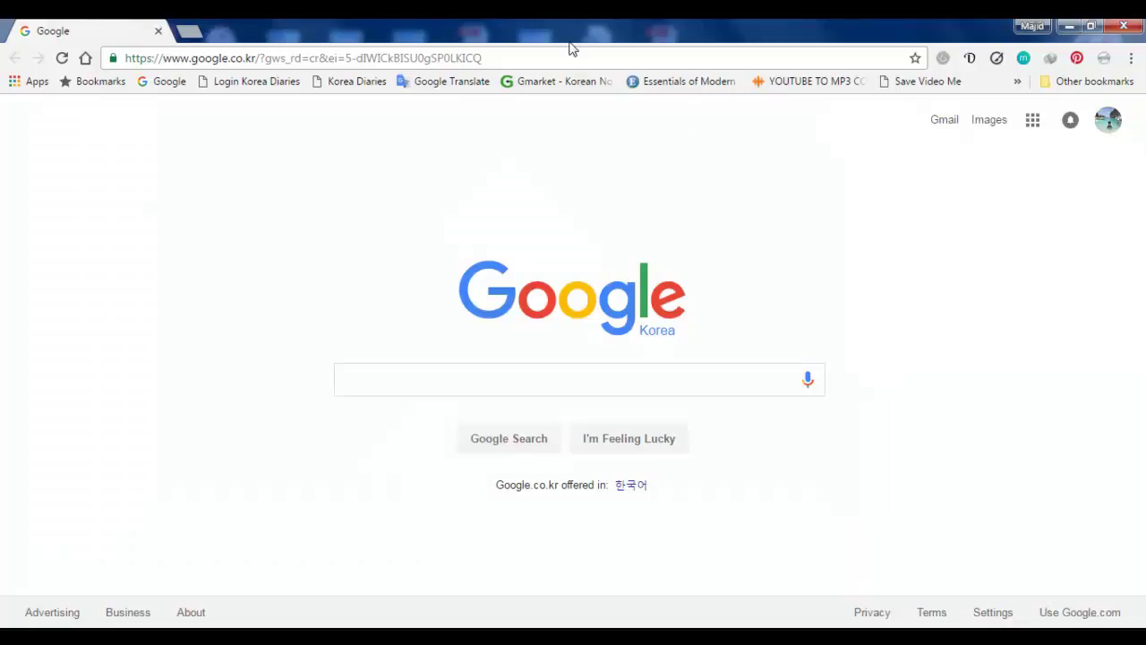
click(542, 51)
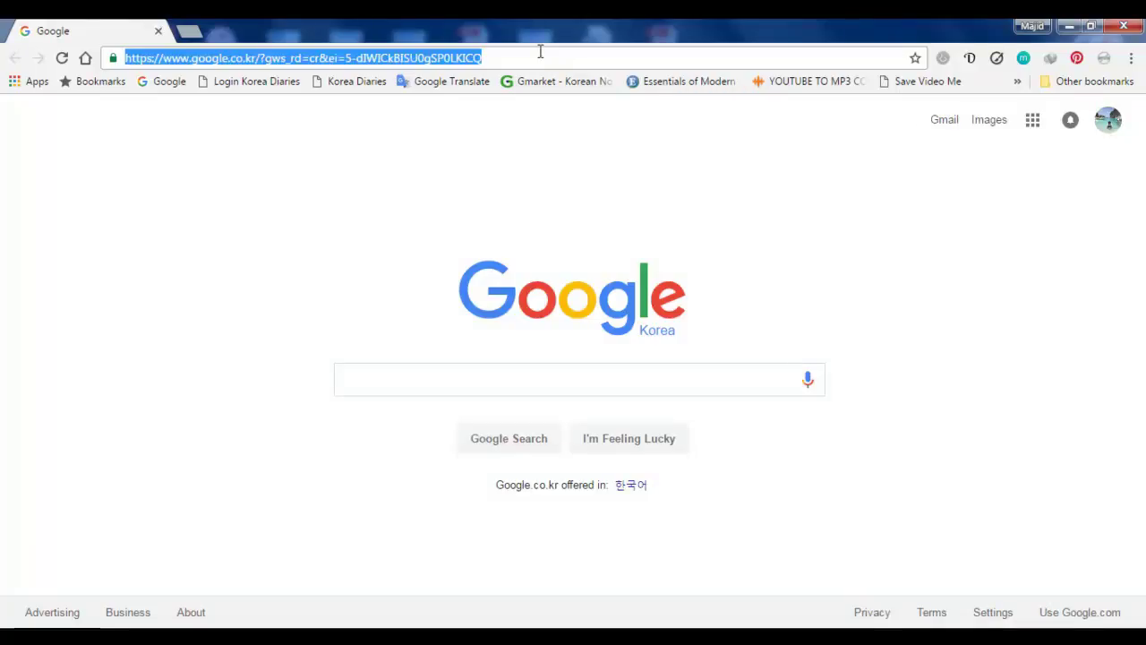
text(viki.com)
key(Return)
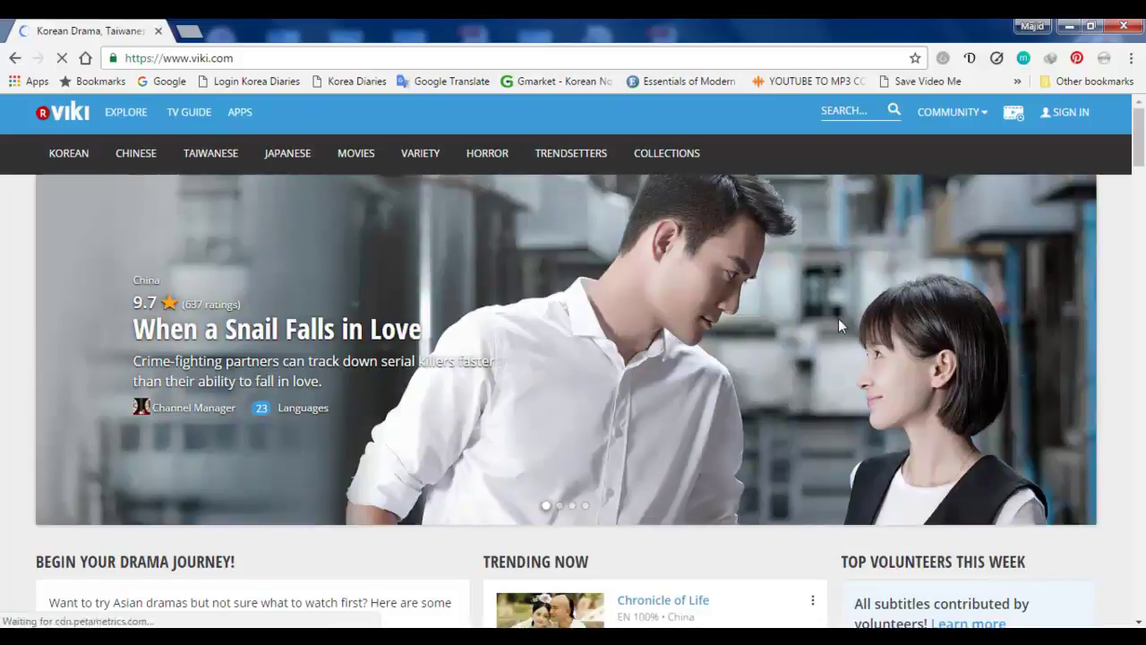
Step: Search Viki for 'legend of the blue sea'
scroll(832, 374, down, 4)
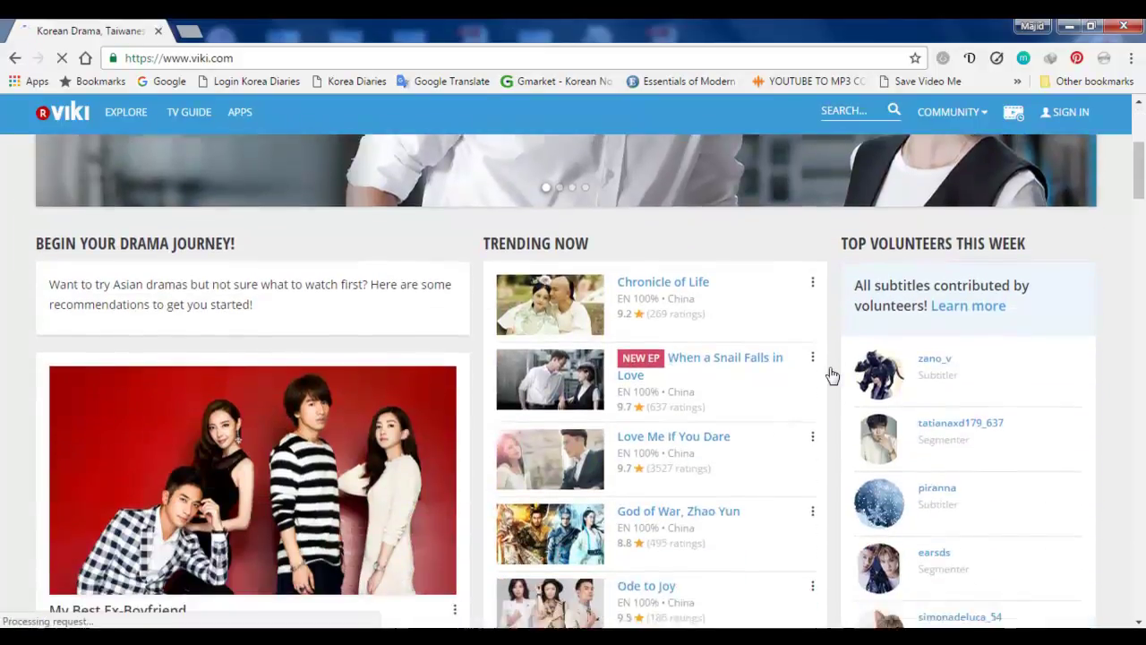
scroll(832, 375, down, 1)
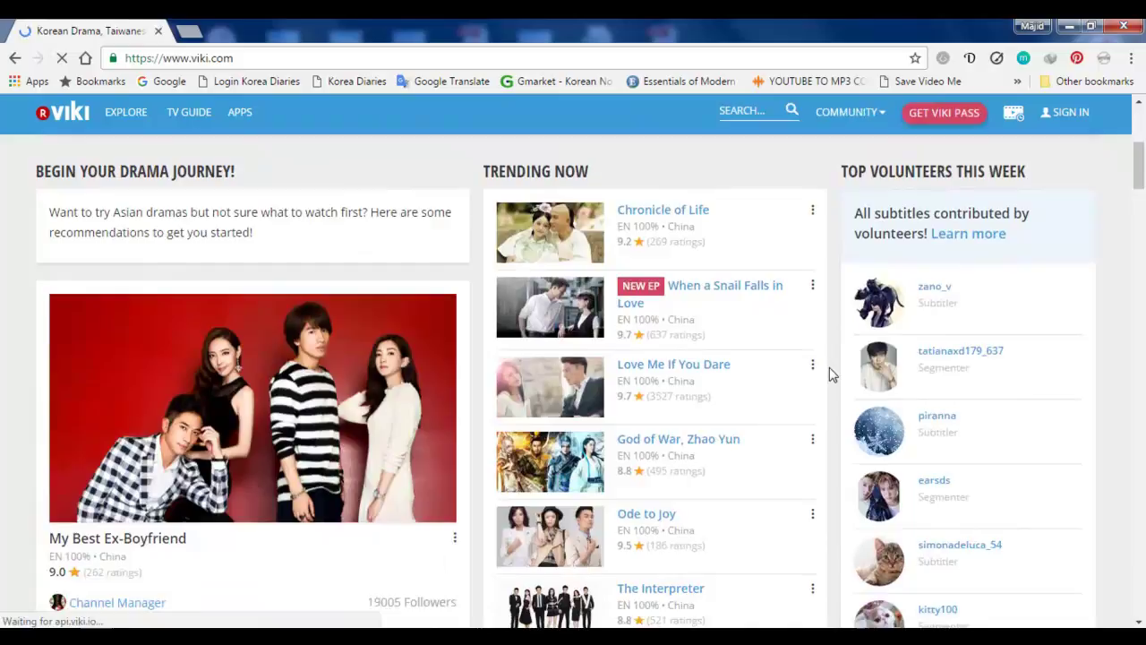
click(752, 111)
text(legend )
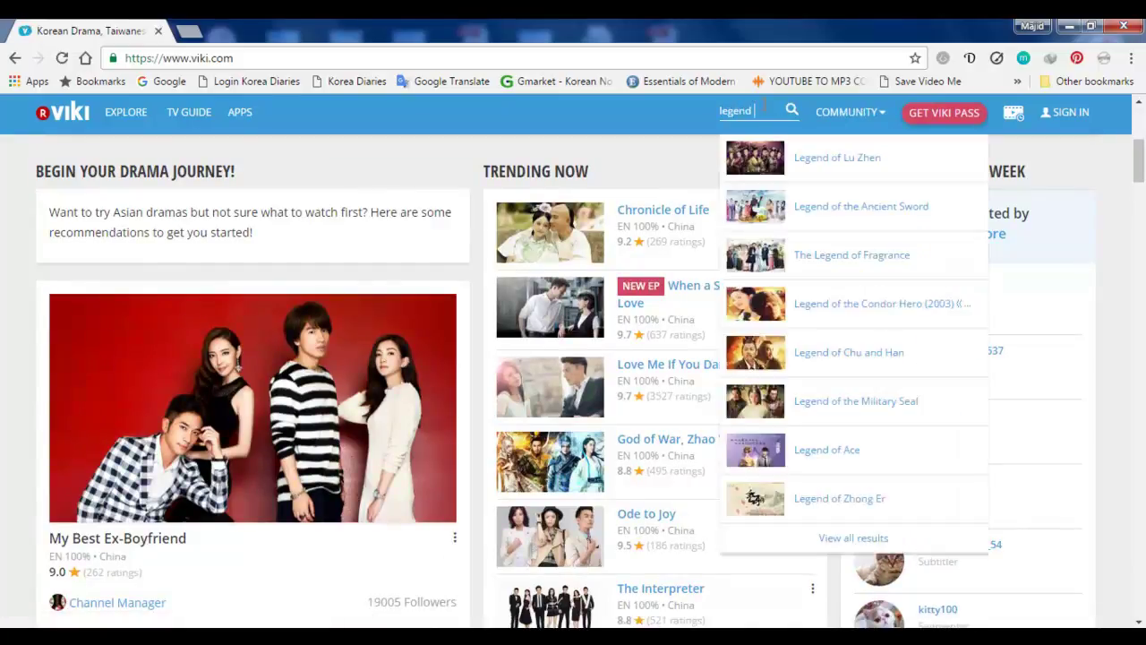
text(of the blue)
text( sea)
key(Return)
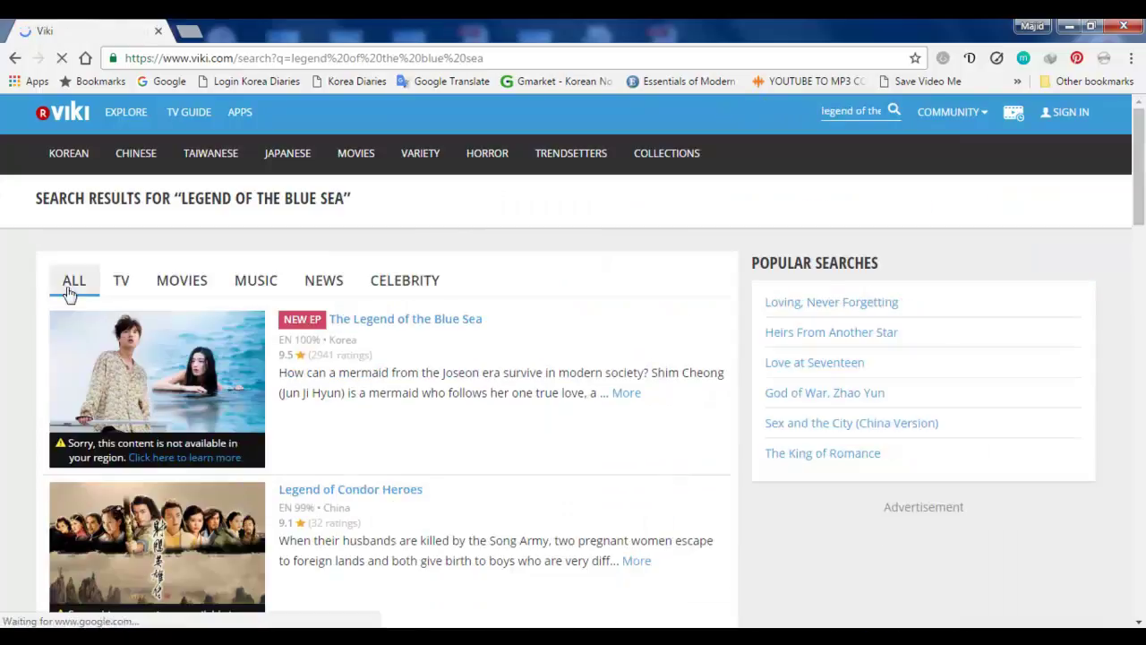
Step: Open The Legend of the Blue Sea show page, then its region-blocked Episode 2
click(399, 329)
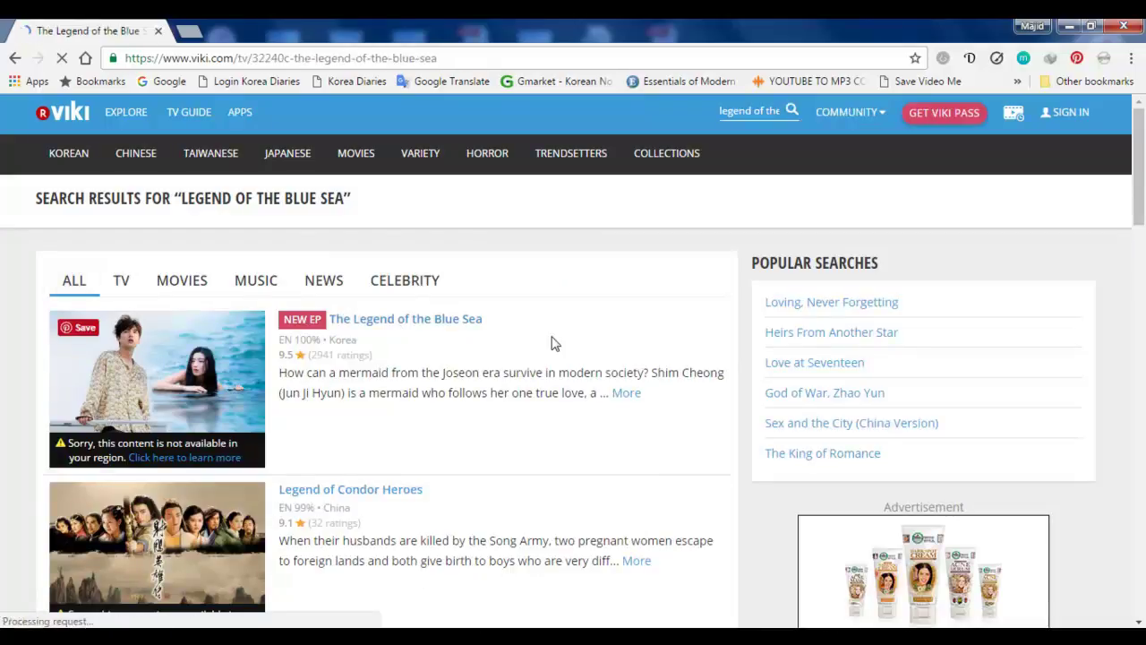
scroll(547, 394, down, 7)
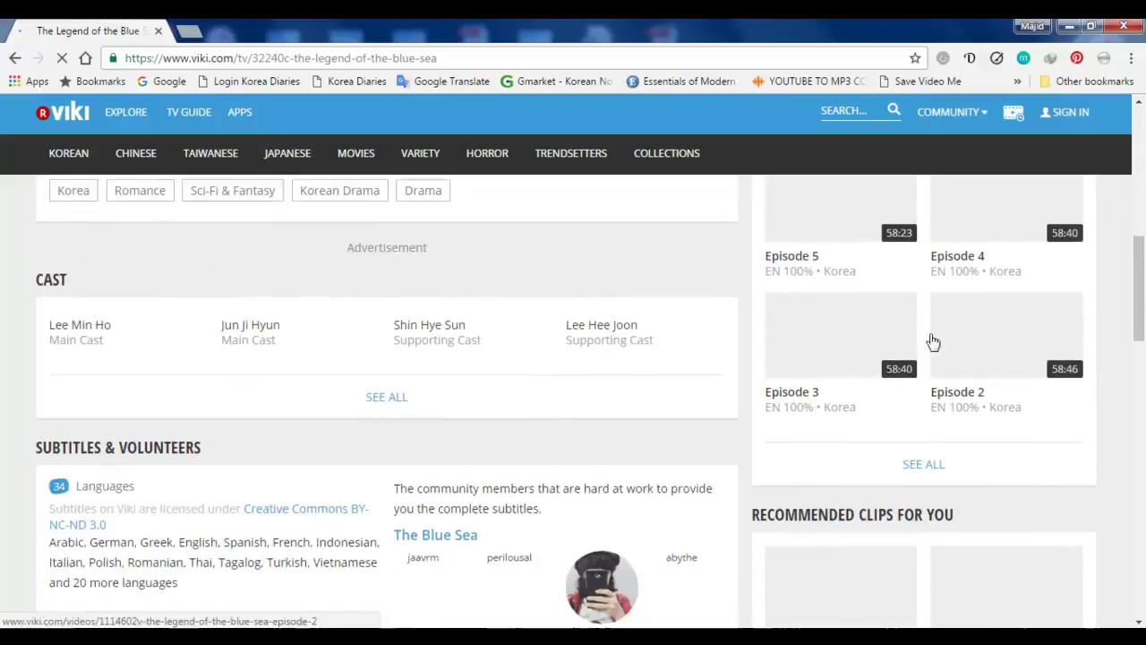
scroll(928, 340, up, 1)
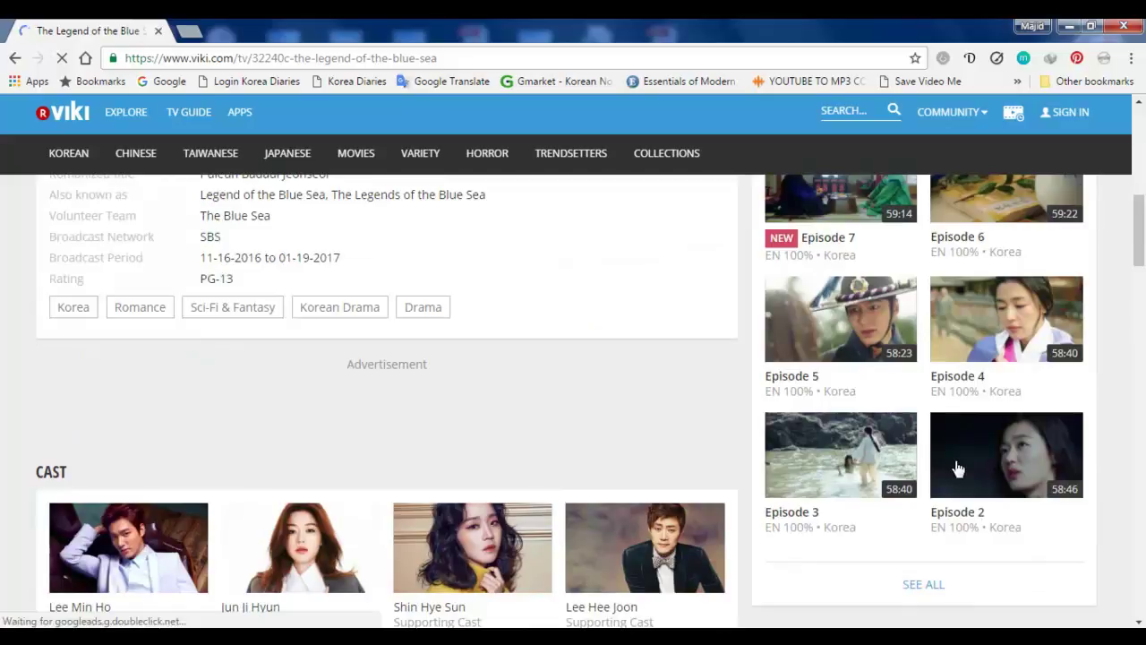
click(956, 468)
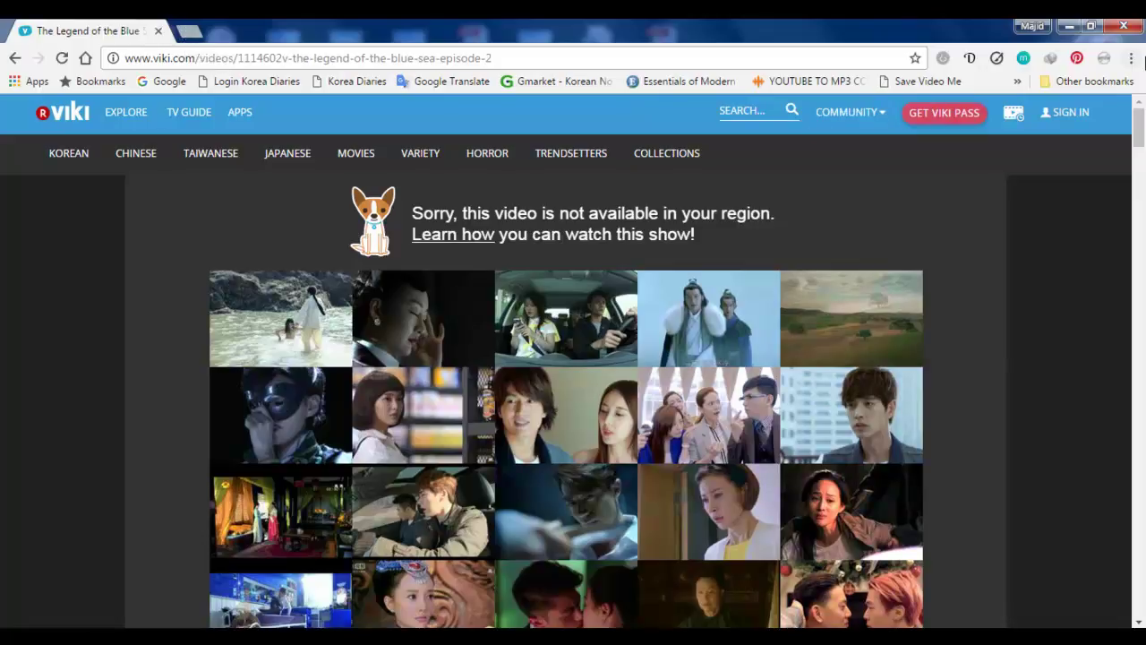
Step: Go from Chrome Settings to Extensions, then to the Apps page to reach the Web Store
click(1132, 59)
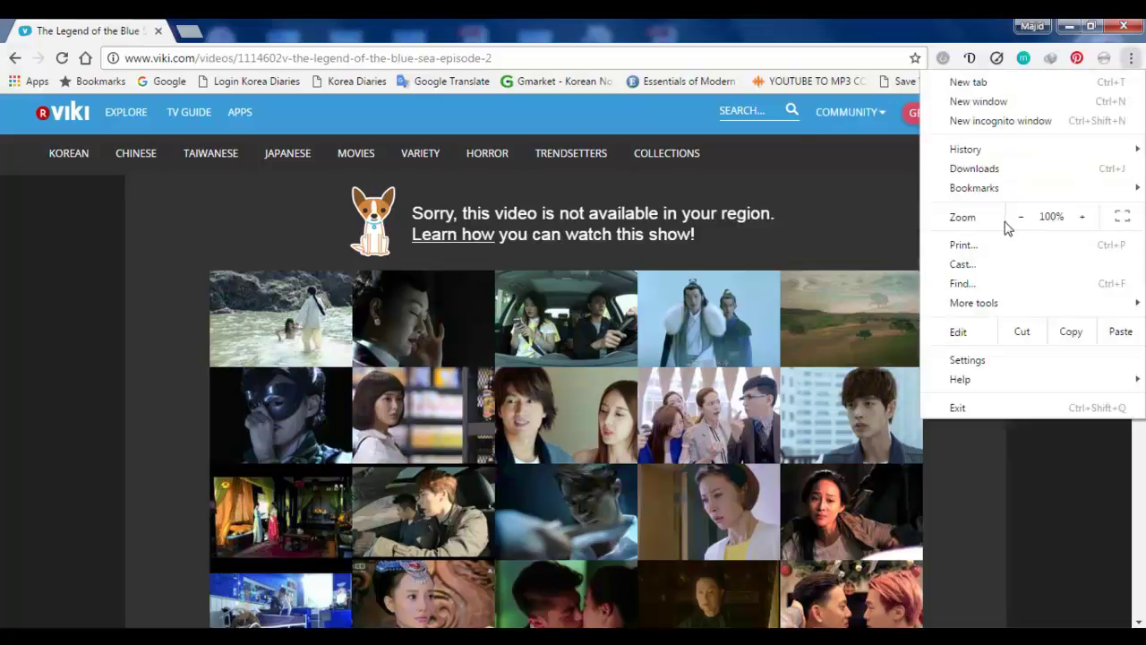
click(967, 360)
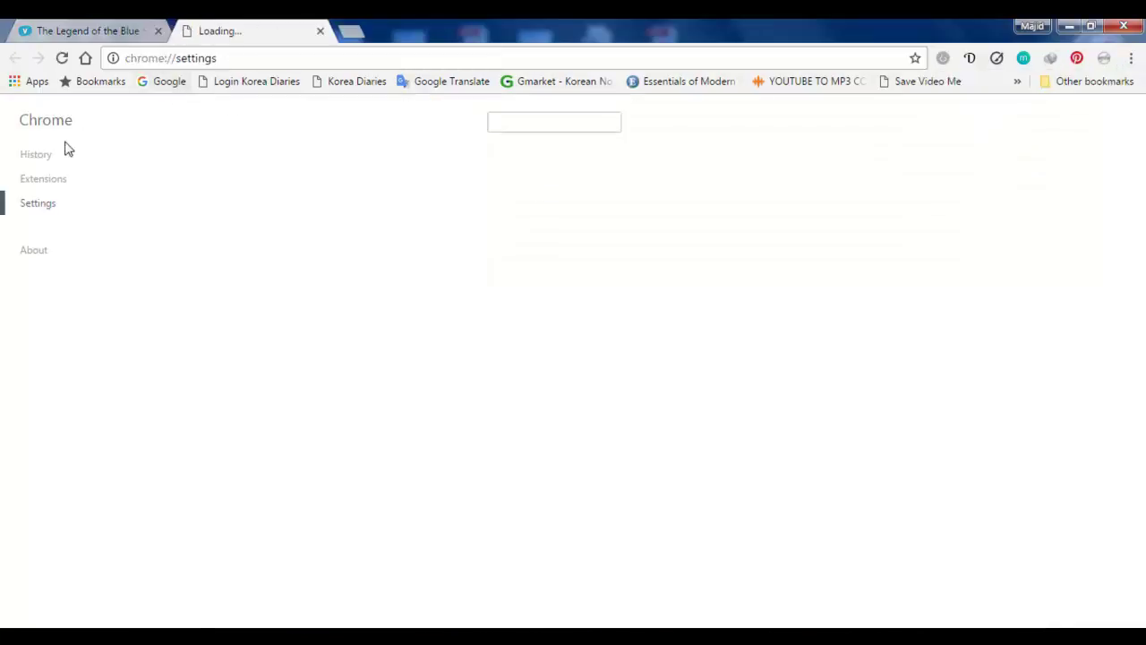
click(44, 182)
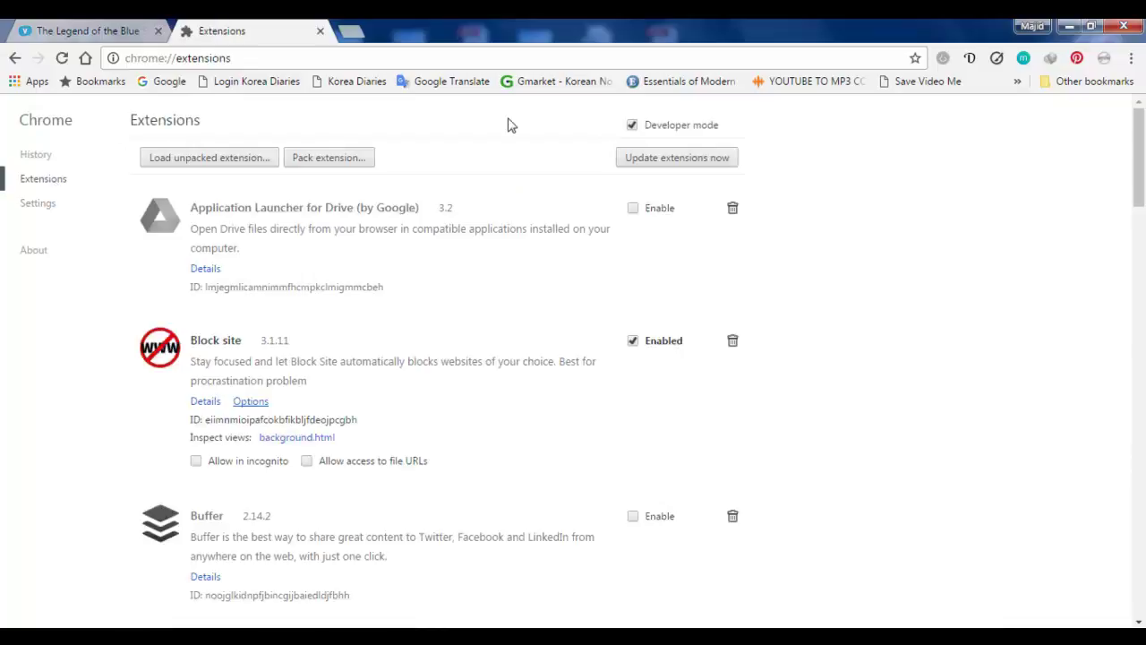
click(246, 54)
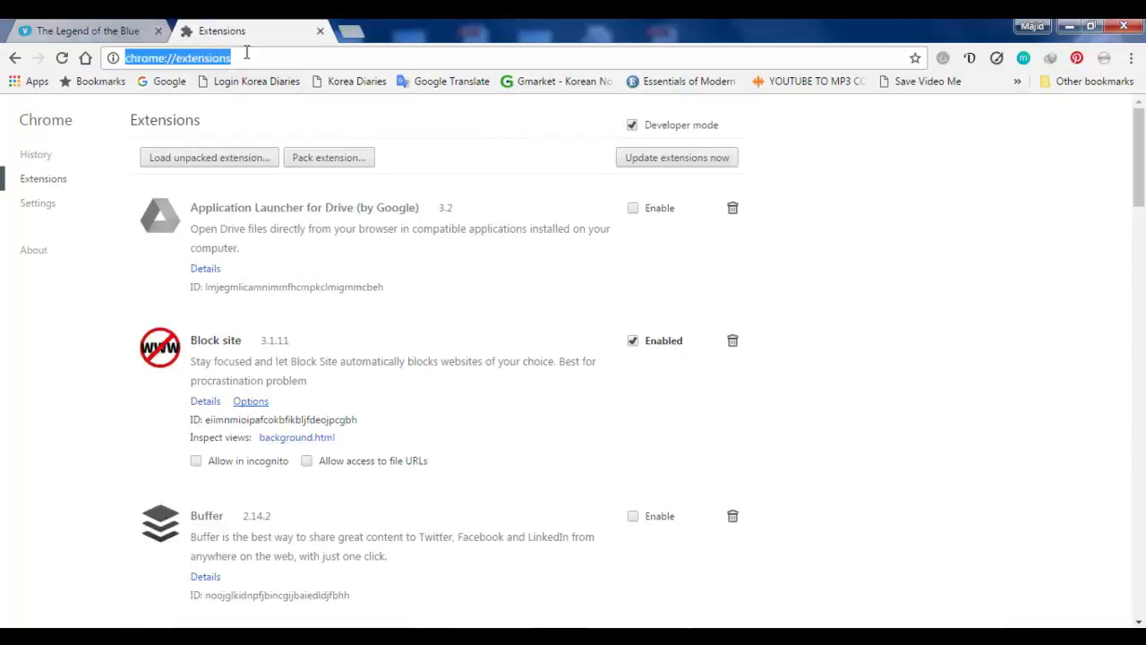
click(38, 84)
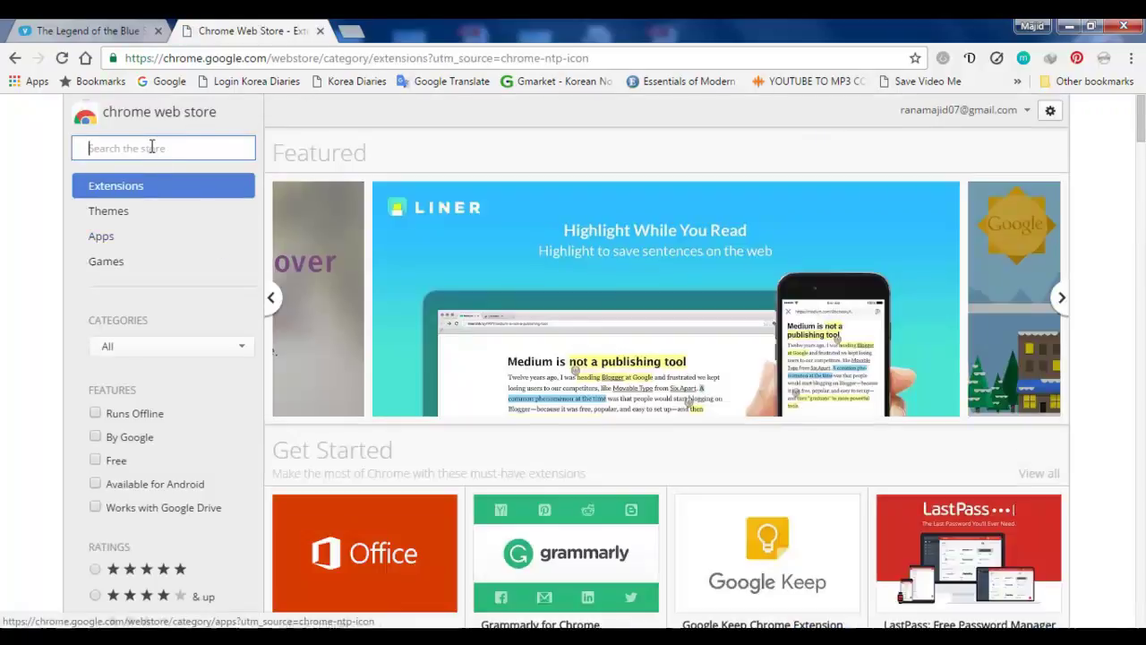
Step: Search the store for 'ultra surf' and add the UltraSurf VPN extension to Chrome
text(ultra)
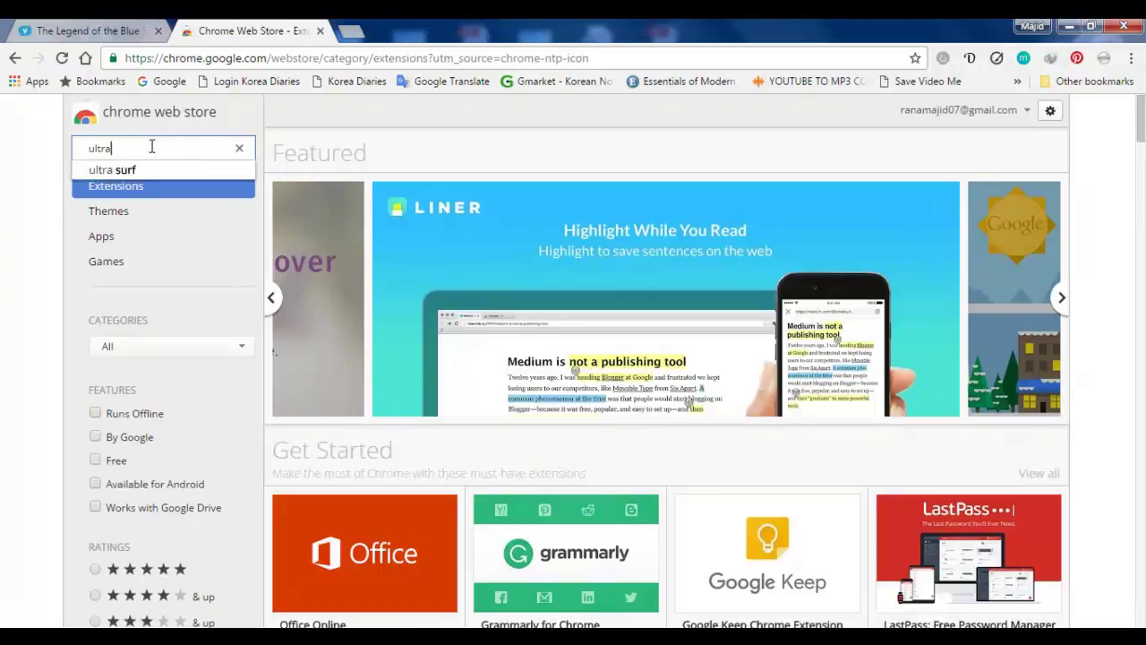
text( surf)
key(Return)
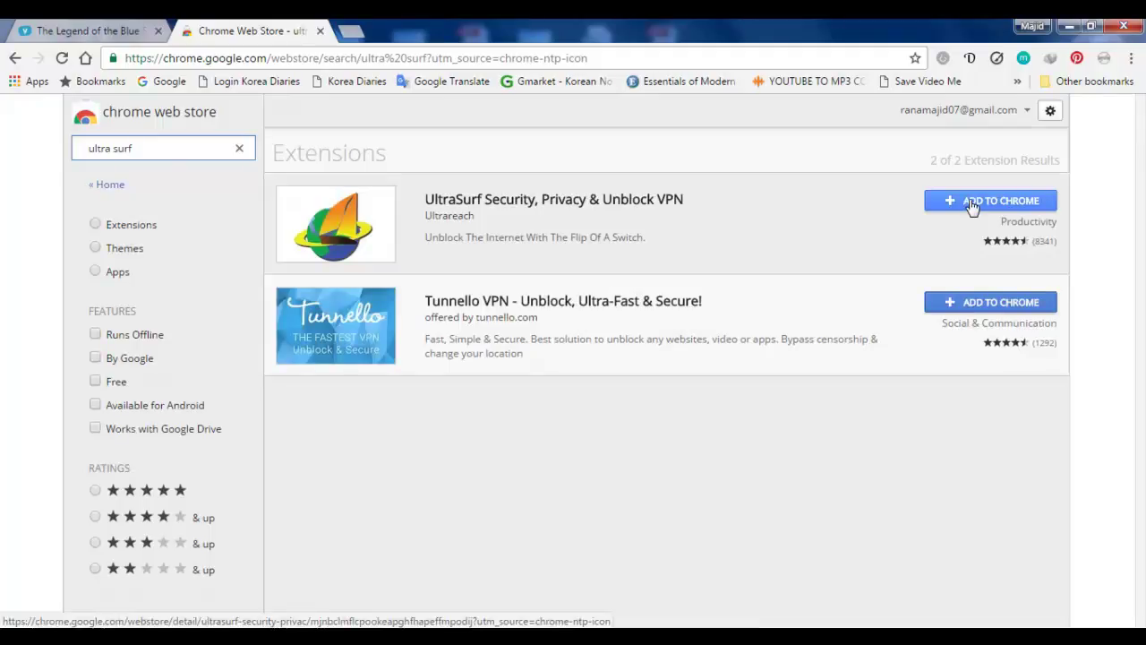
click(972, 205)
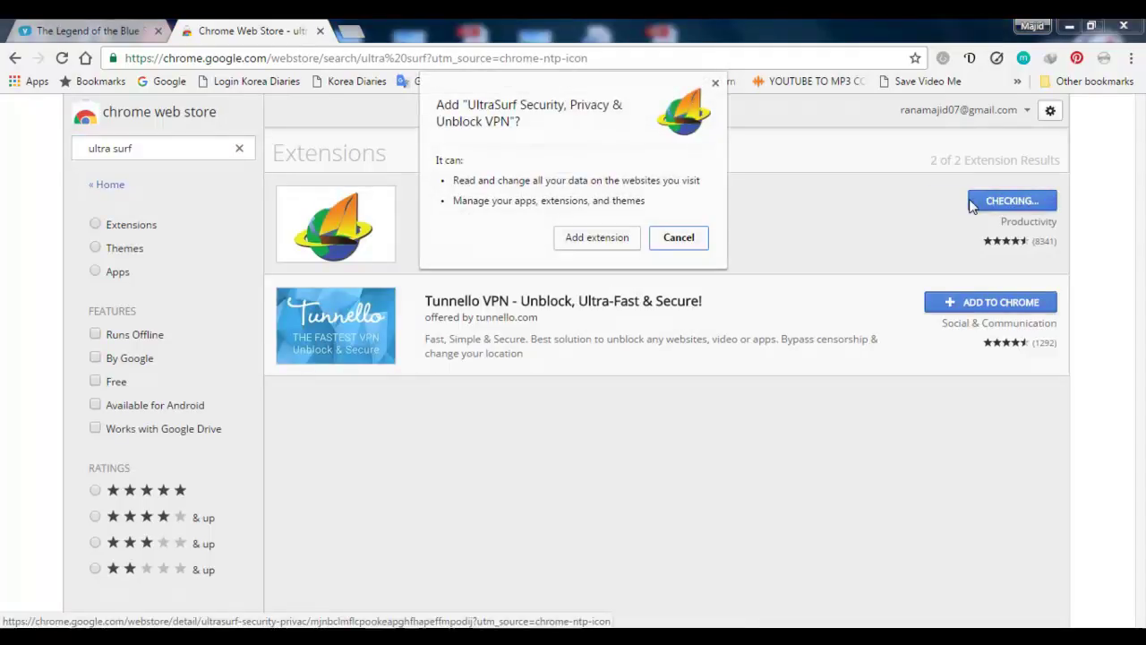
click(617, 246)
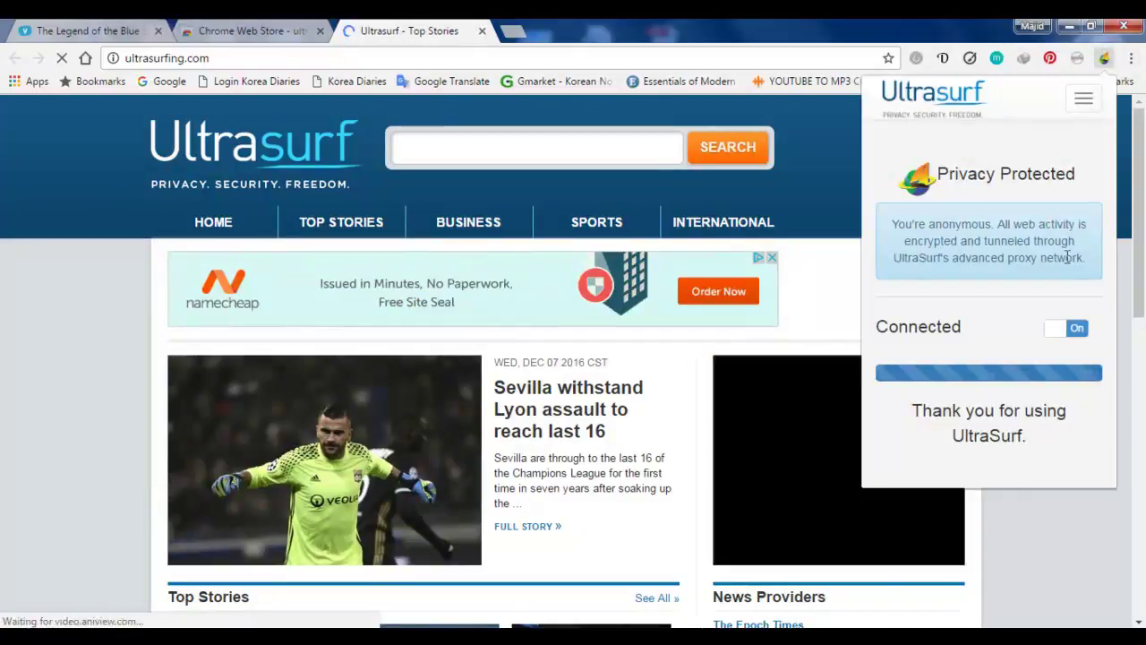
Step: Turn UltraSurf off and return to the Viki Episode 2 tab
click(1075, 330)
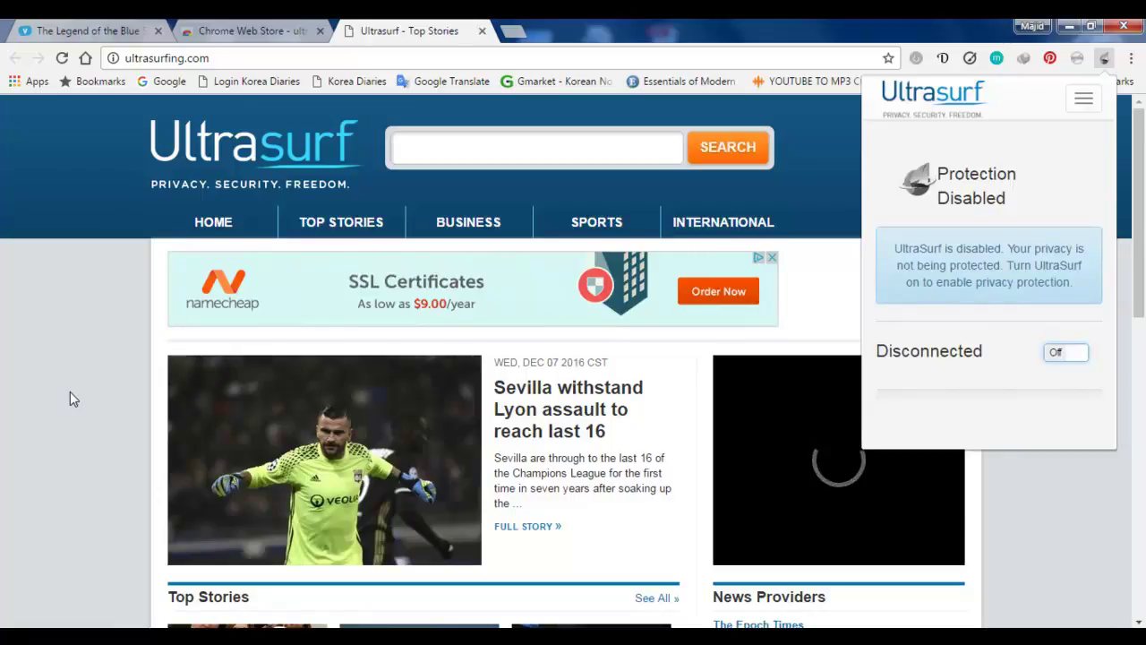
click(79, 28)
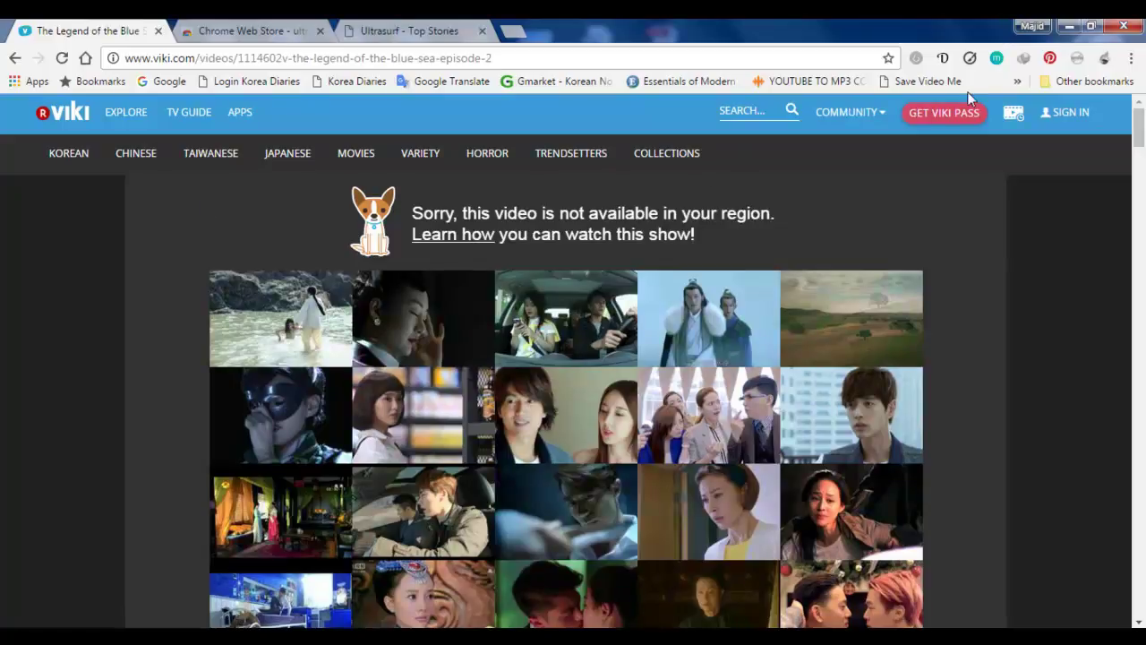
Step: Switch UltraSurf on from its status panel, then reload Viki's home page through the proxy
click(1107, 61)
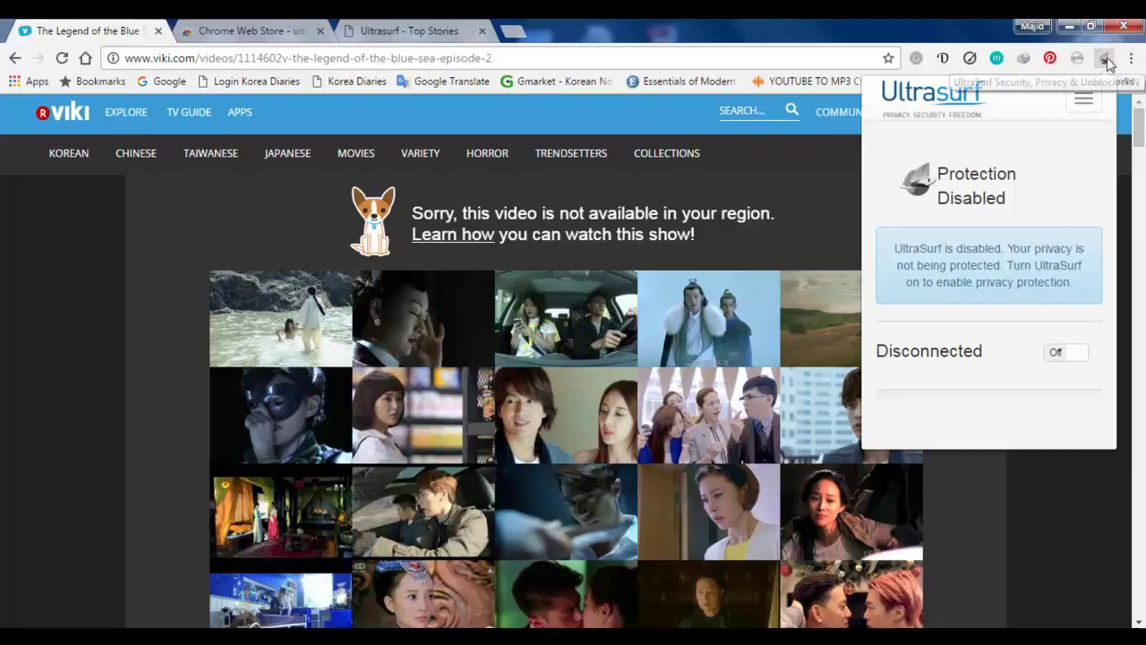
click(1074, 355)
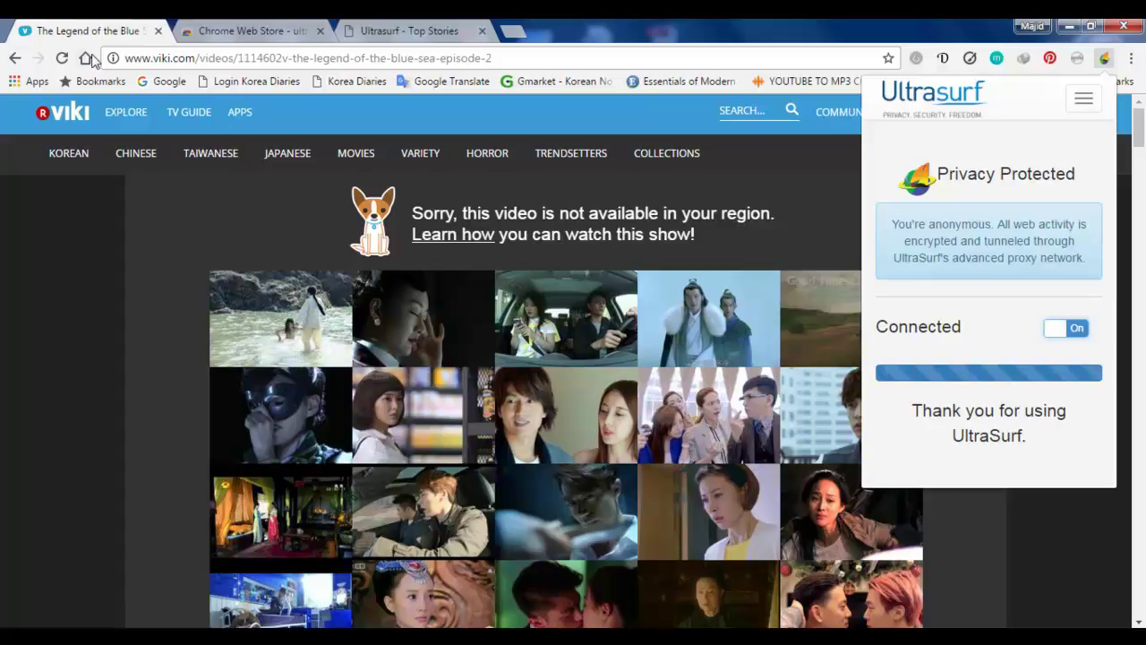
click(71, 119)
click(72, 119)
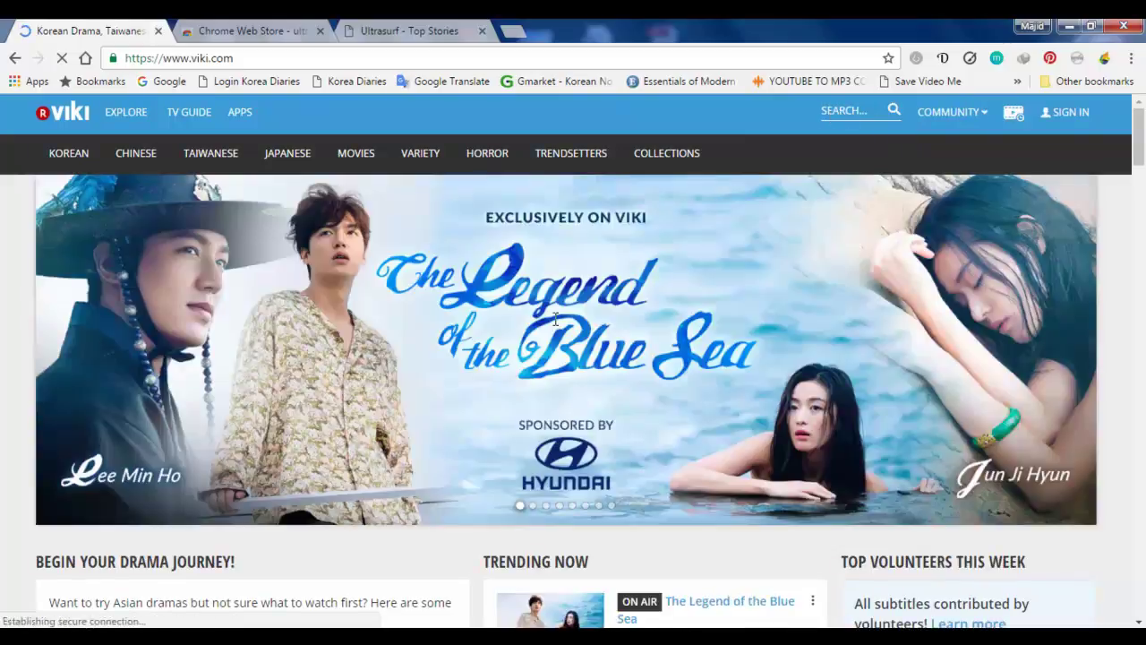
Step: Open The Legend of the Blue Sea show page and pick an episode, landing on Viki Pass-only Episode 5
scroll(352, 295, down, 2)
click(353, 300)
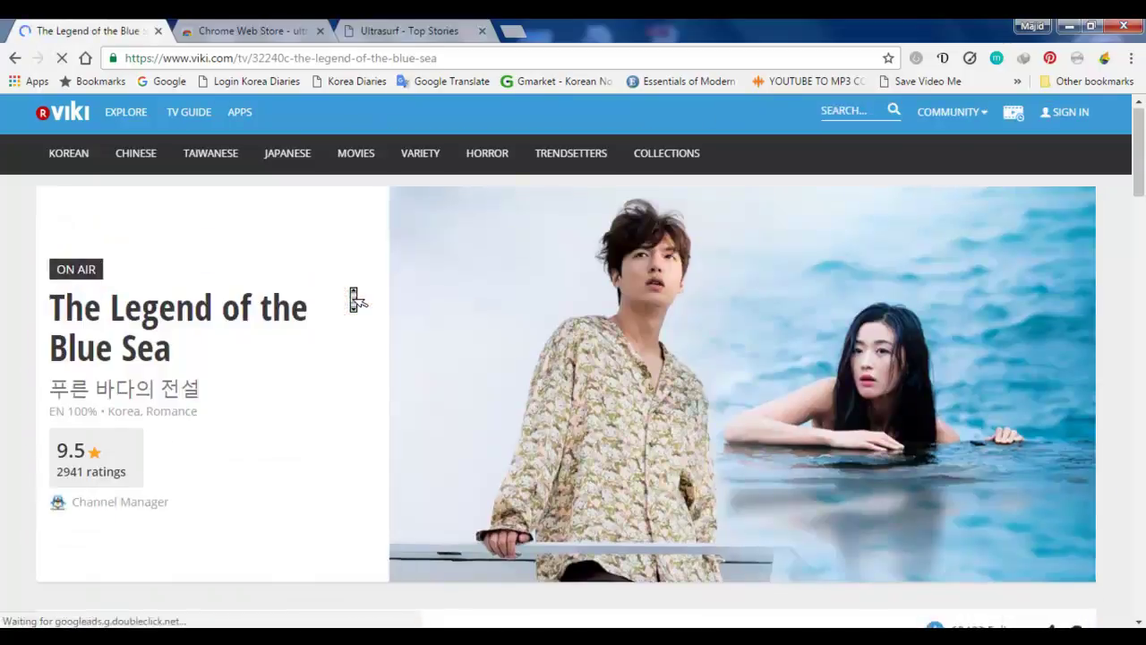
scroll(356, 300, down, 4)
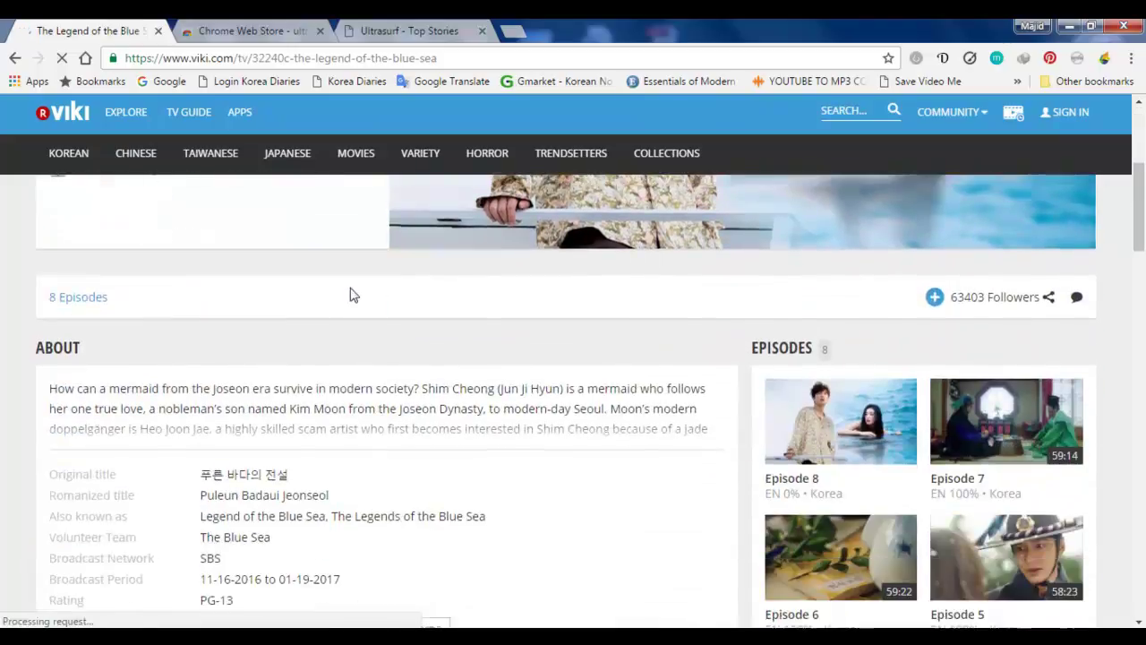
scroll(353, 297, down, 2)
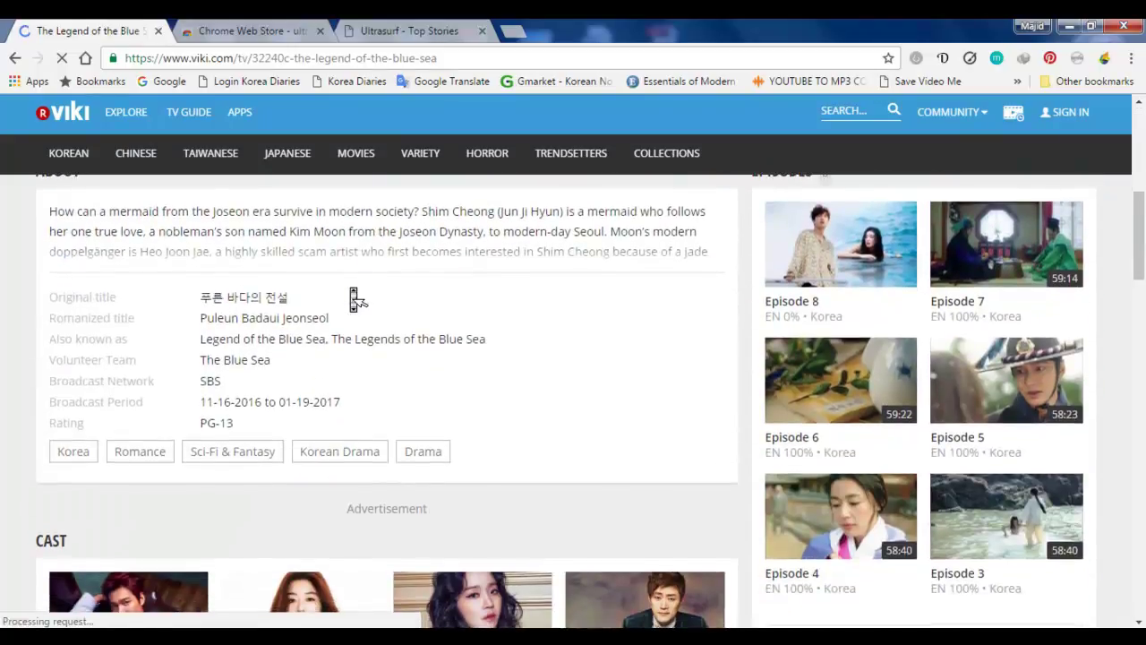
scroll(352, 299, down, 1)
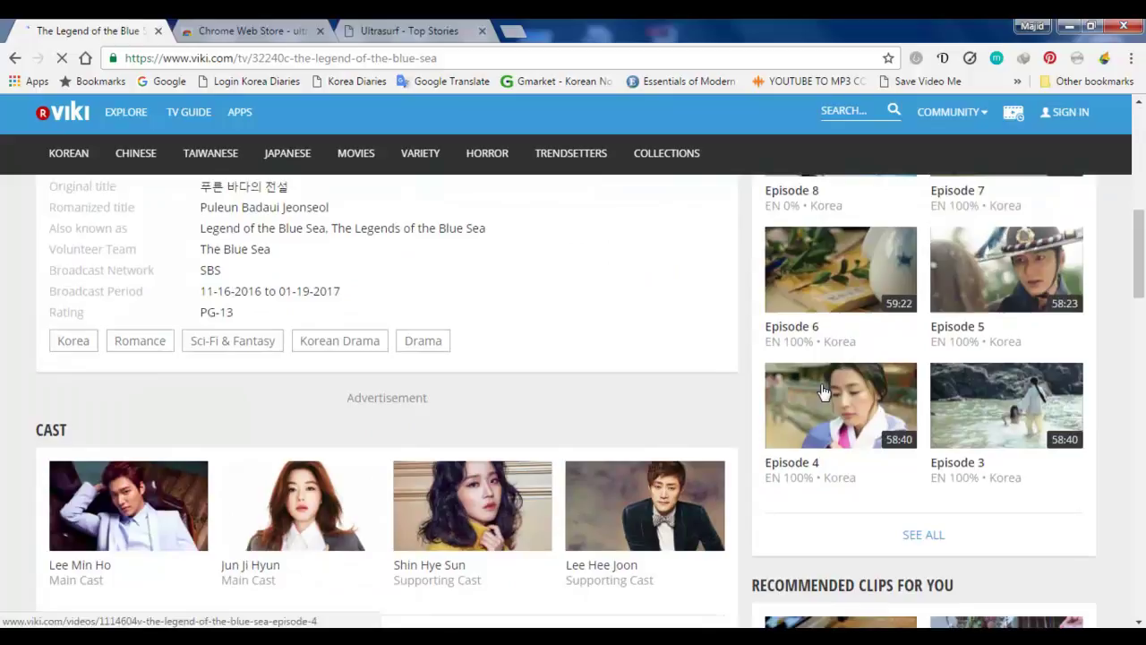
click(980, 414)
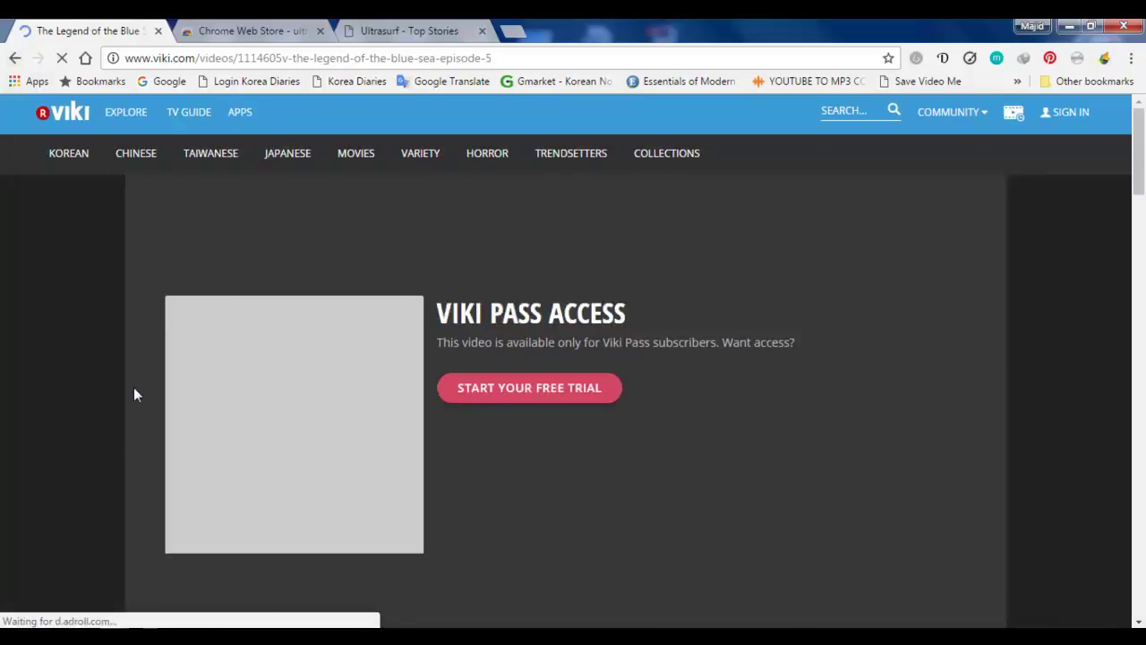
Step: Start Episode 3 of The Legend of the Blue Sea from the episode list
scroll(926, 430, down, 10)
scroll(923, 433, down, 4)
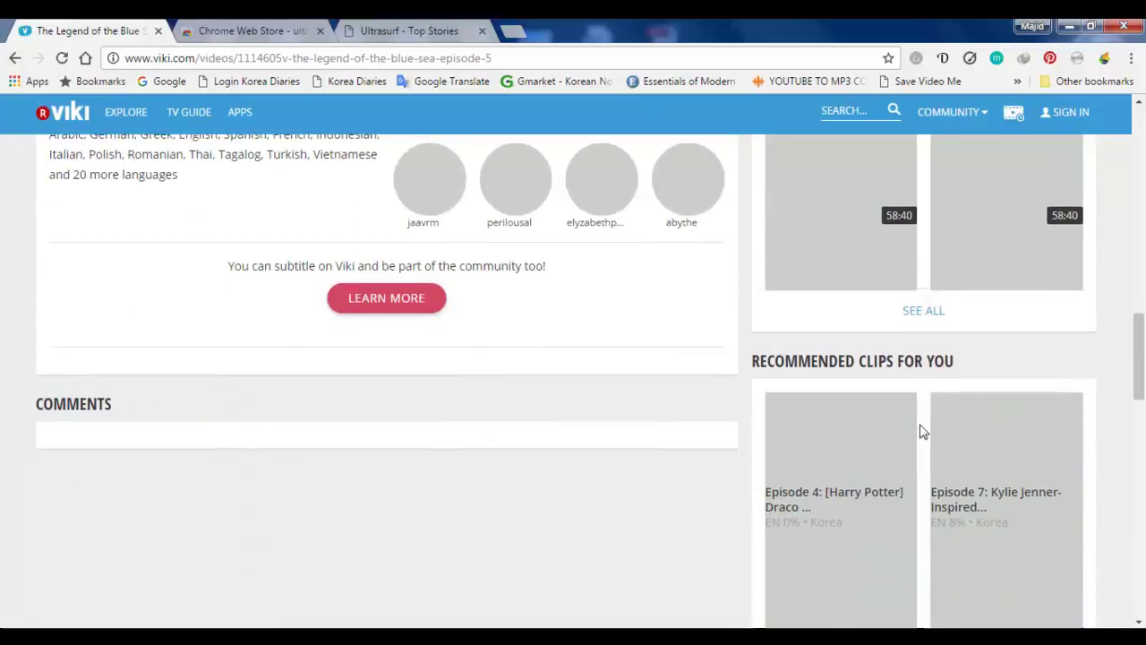
scroll(923, 433, up, 2)
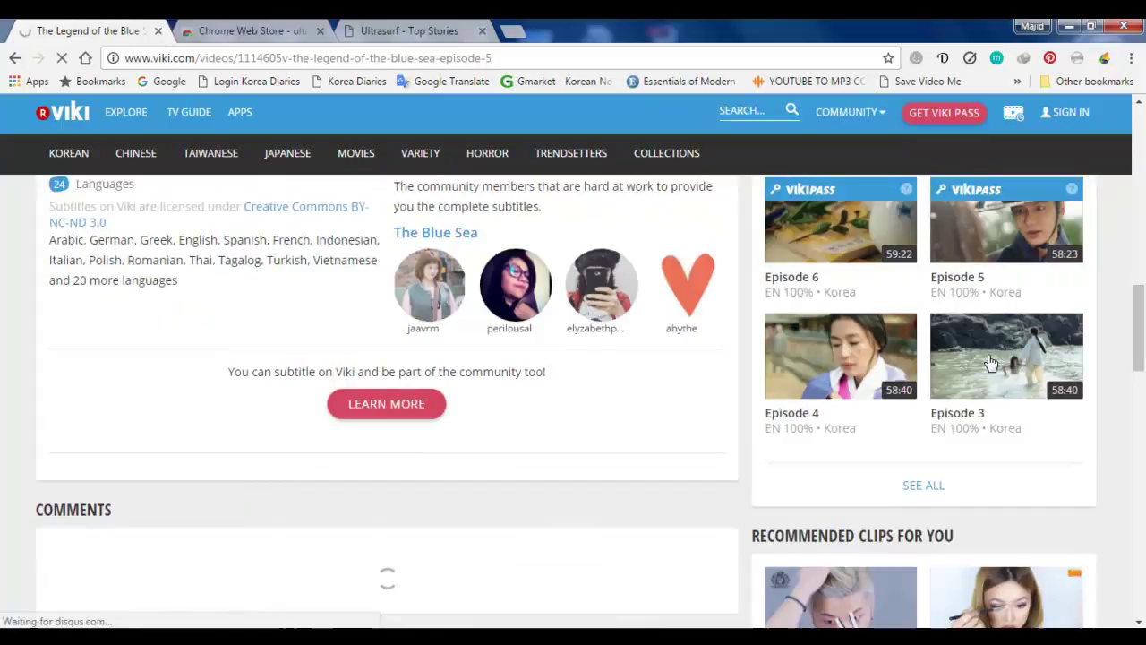
click(989, 360)
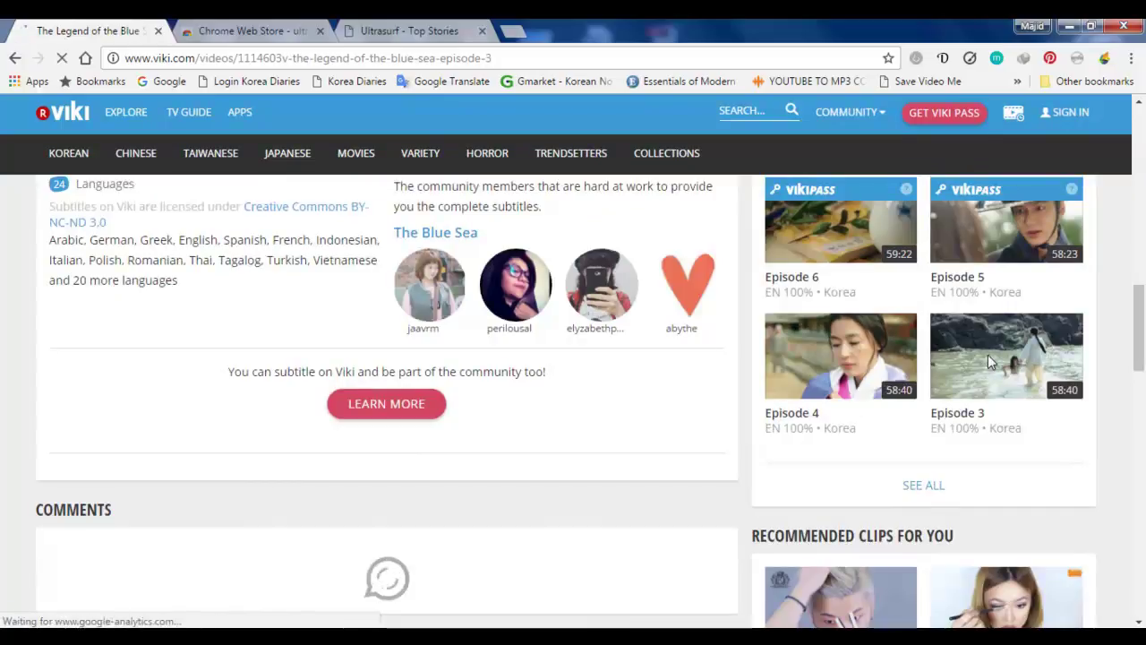